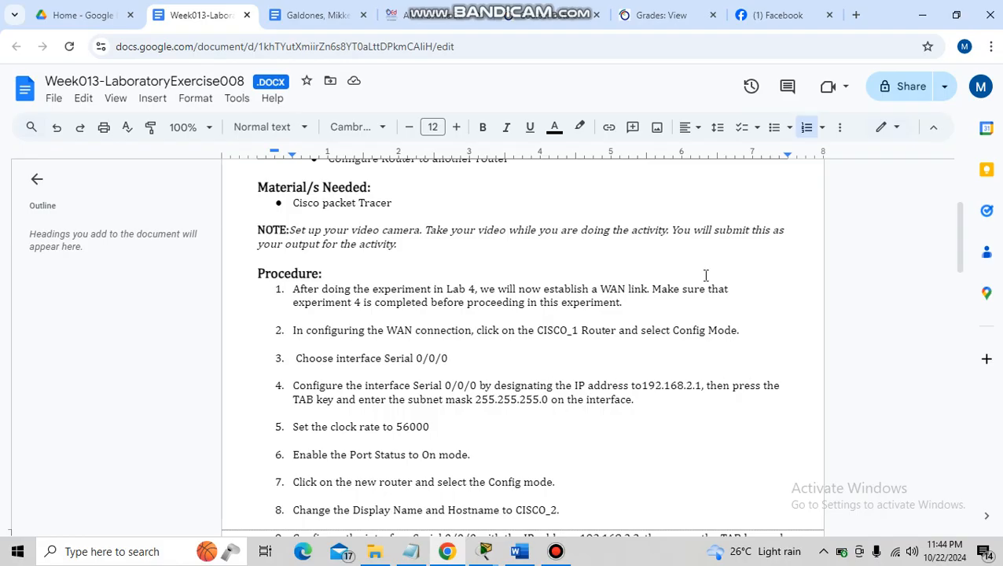
Switch to Cisco Packet Tracer to examine the network topology and return to the lab instructions in Chrome.
{"action": "left_click", "coordinate": [485, 552]}
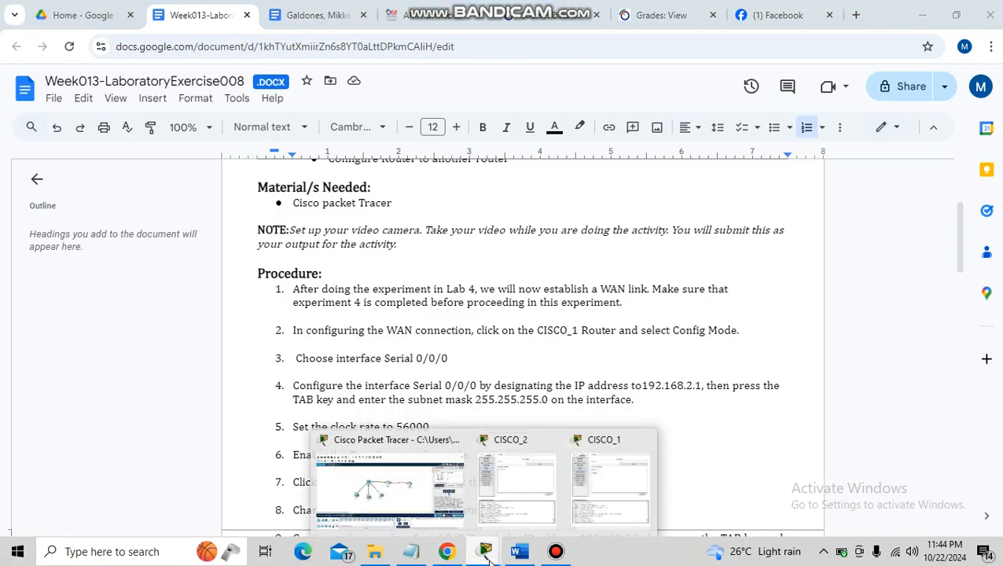
{"action": "left_click", "coordinate": [444, 514]}
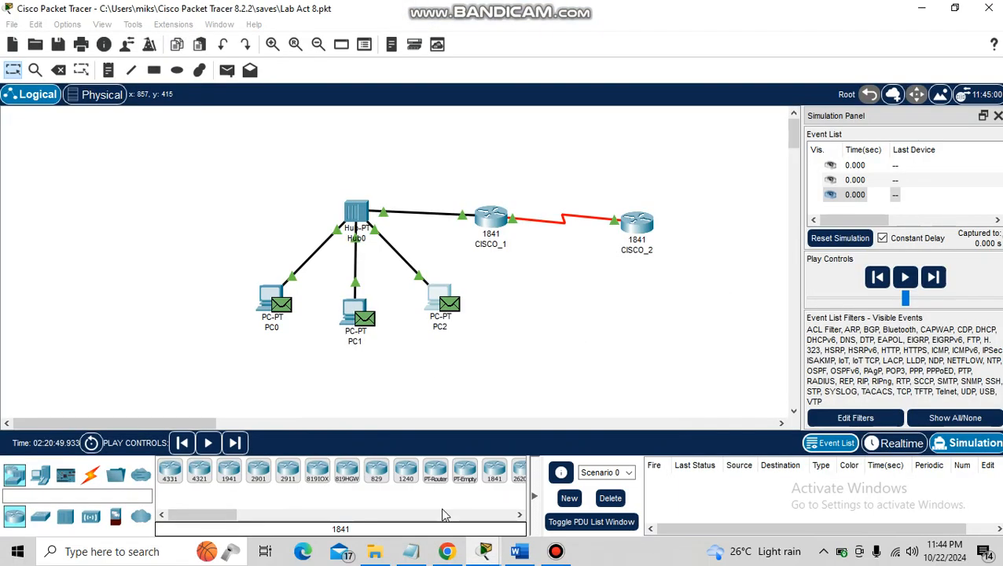
{"action": "left_click", "coordinate": [489, 555]}
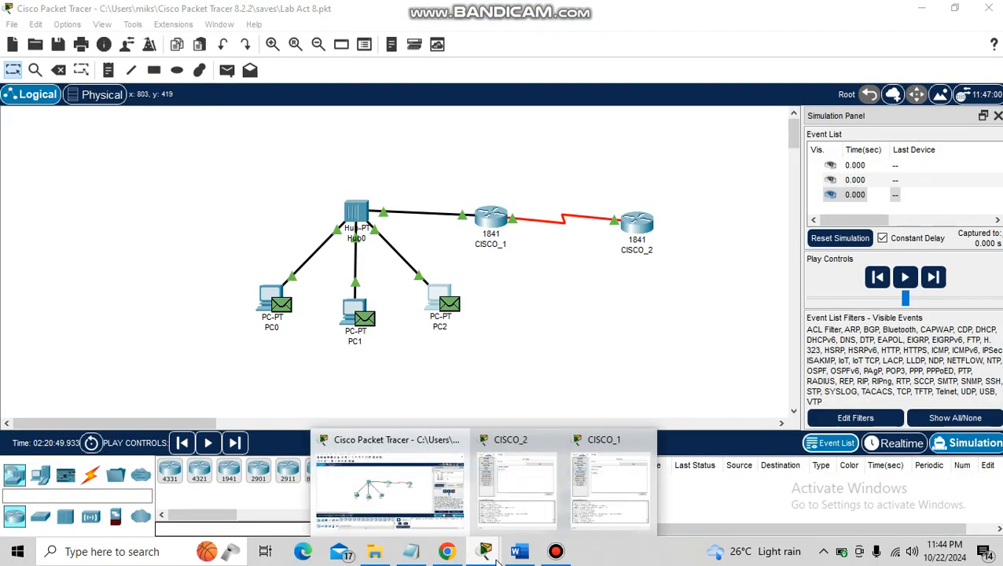
{"action": "left_click", "coordinate": [422, 554]}
{"action": "left_click", "coordinate": [447, 552]}
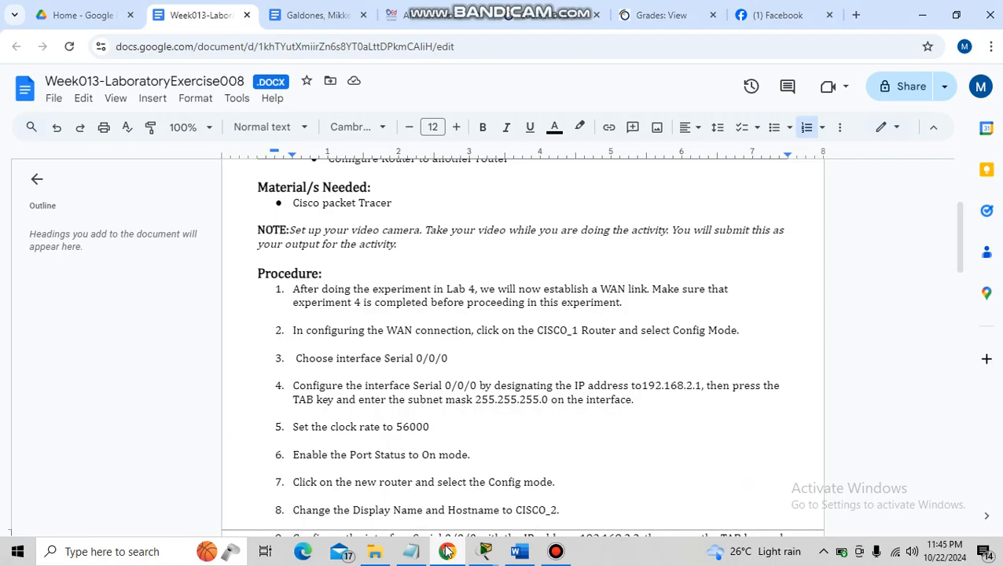
Examine the RIP network addresses configured on routers CISCO_2 and CISCO_1 in Packet Tracer.
{"action": "left_click", "coordinate": [496, 555]}
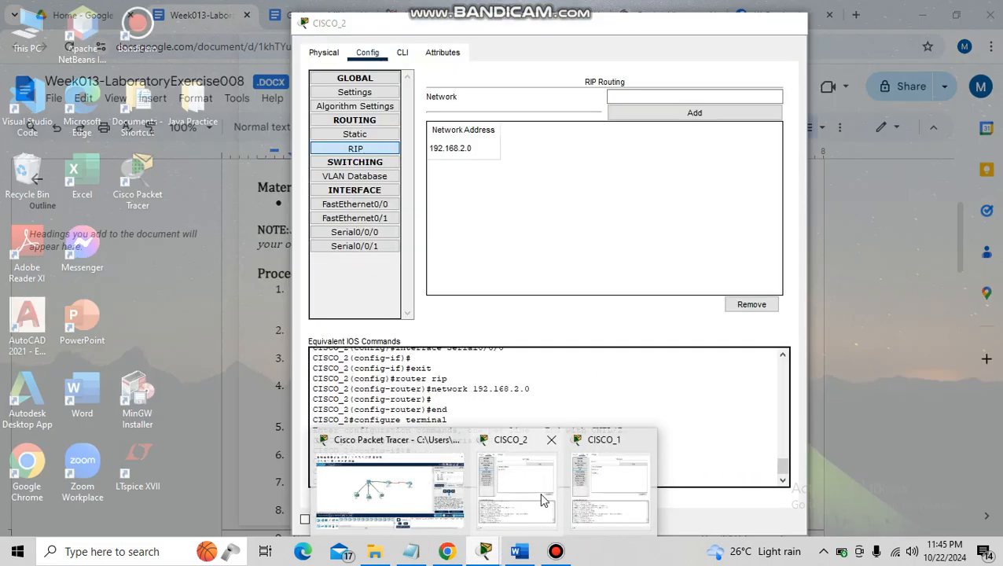
{"action": "left_click", "coordinate": [539, 492]}
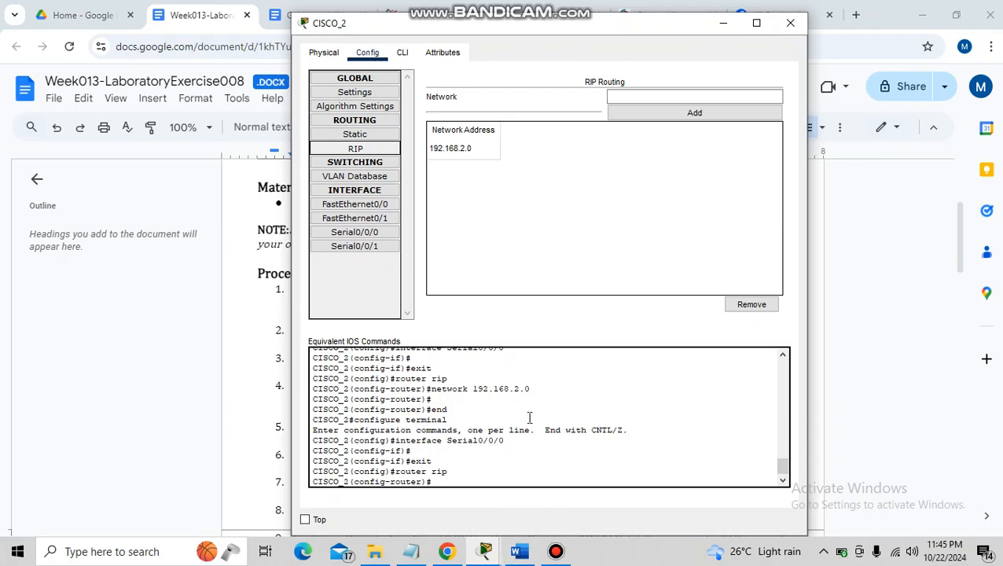
{"action": "left_click", "coordinate": [518, 552]}
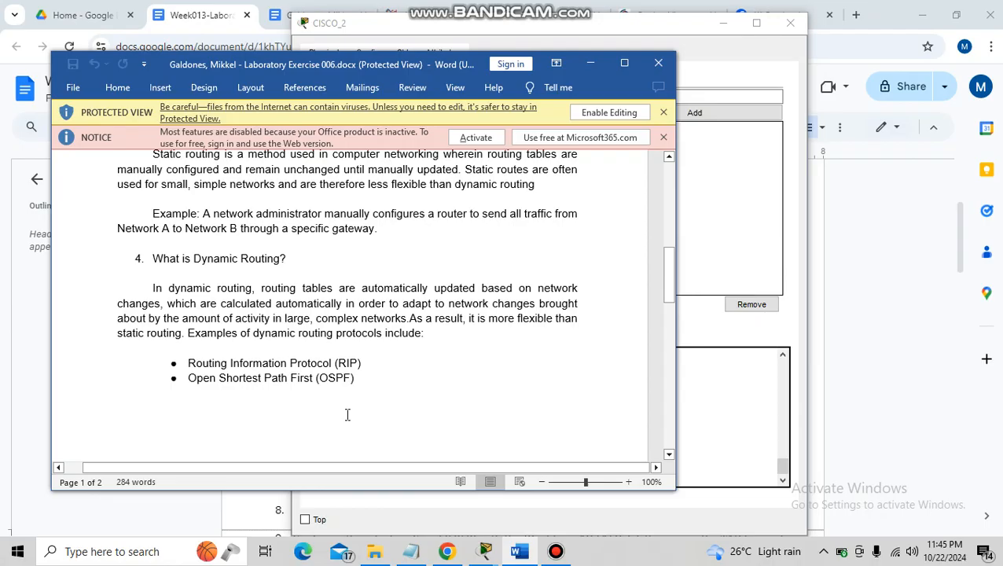
{"action": "left_click", "coordinate": [590, 63]}
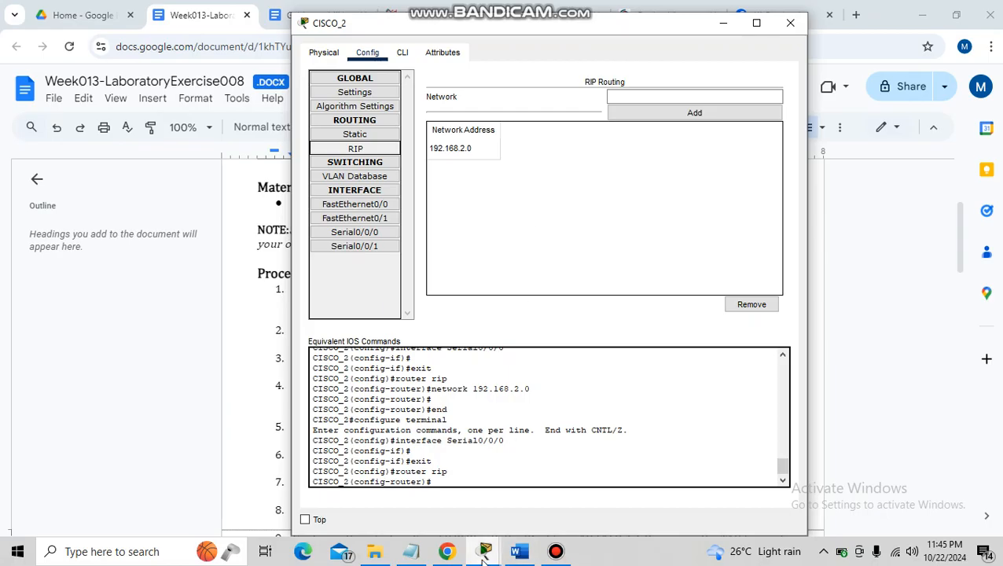
{"action": "mouse_move", "coordinate": [485, 554]}
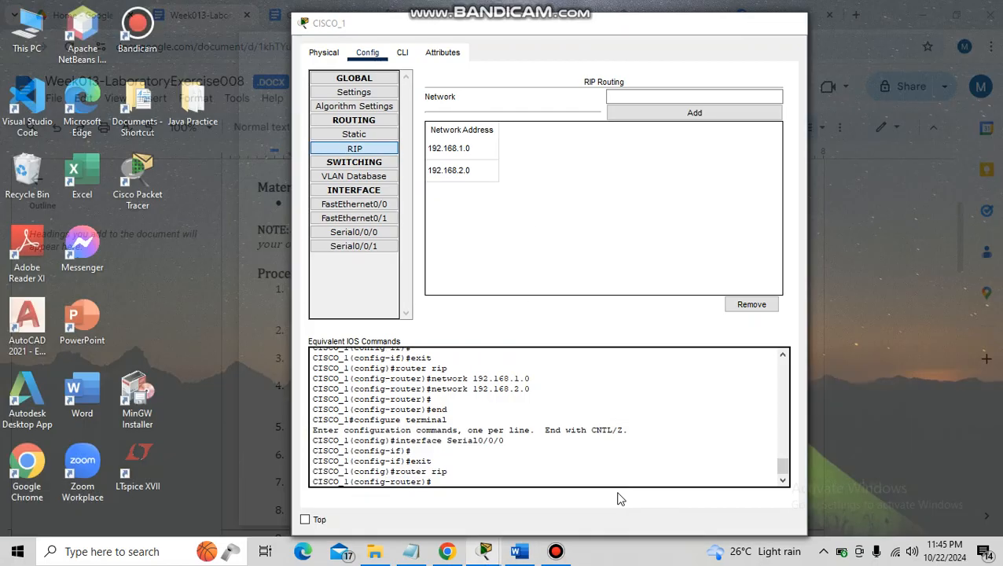
{"action": "left_click", "coordinate": [617, 497]}
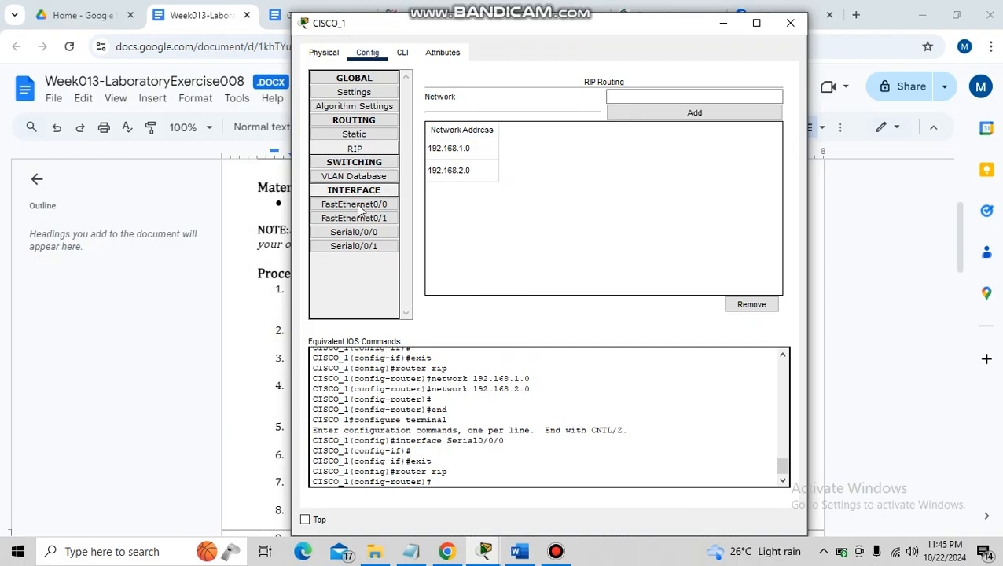
Review the Serial0/0/0 interface settings on CISCO_1 and on CISCO_2.
{"action": "left_click", "coordinate": [353, 233]}
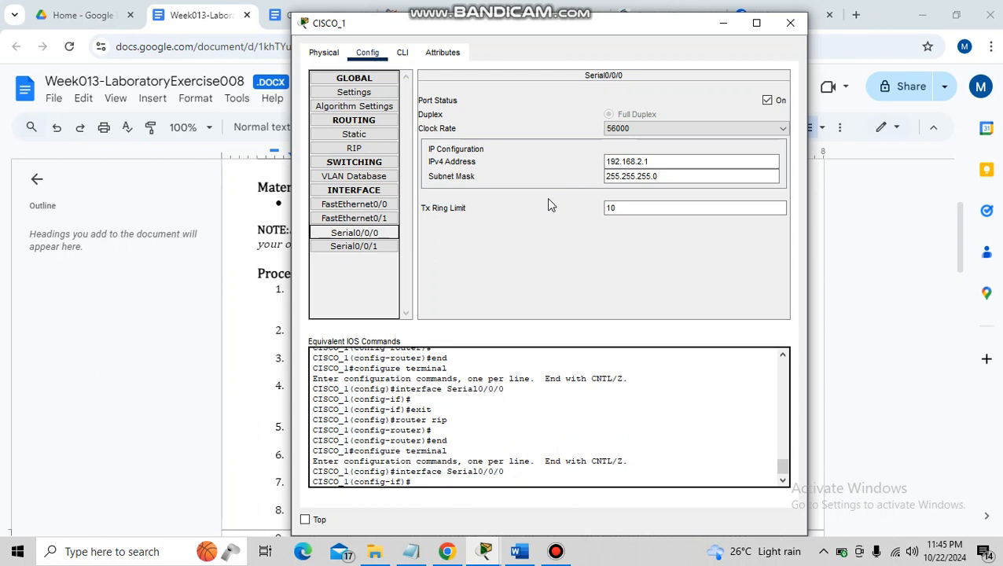
{"action": "left_click", "coordinate": [641, 161]}
{"action": "mouse_move", "coordinate": [485, 551]}
{"action": "left_click", "coordinate": [519, 511]}
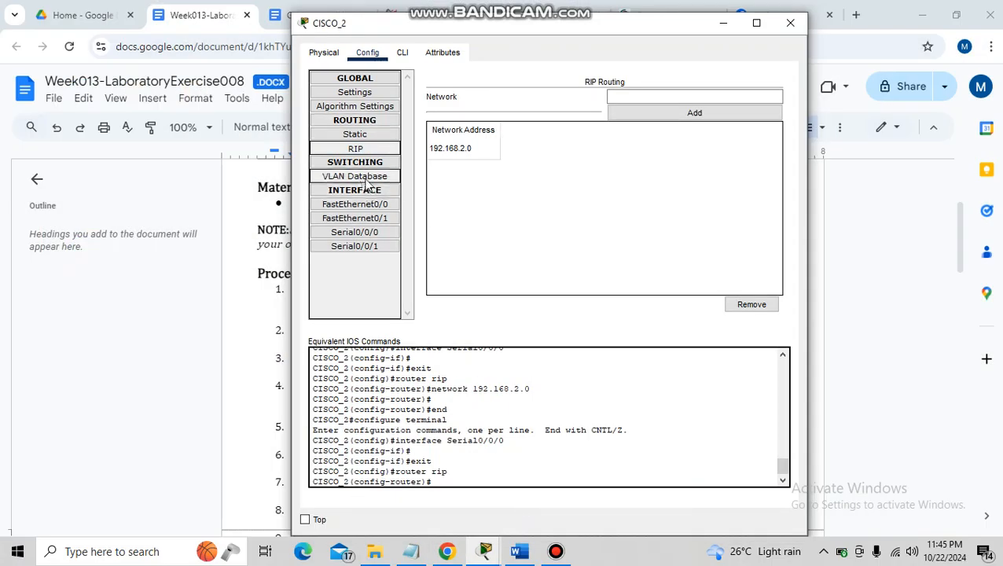
{"action": "left_click", "coordinate": [377, 234]}
{"action": "left_click", "coordinate": [377, 234]}
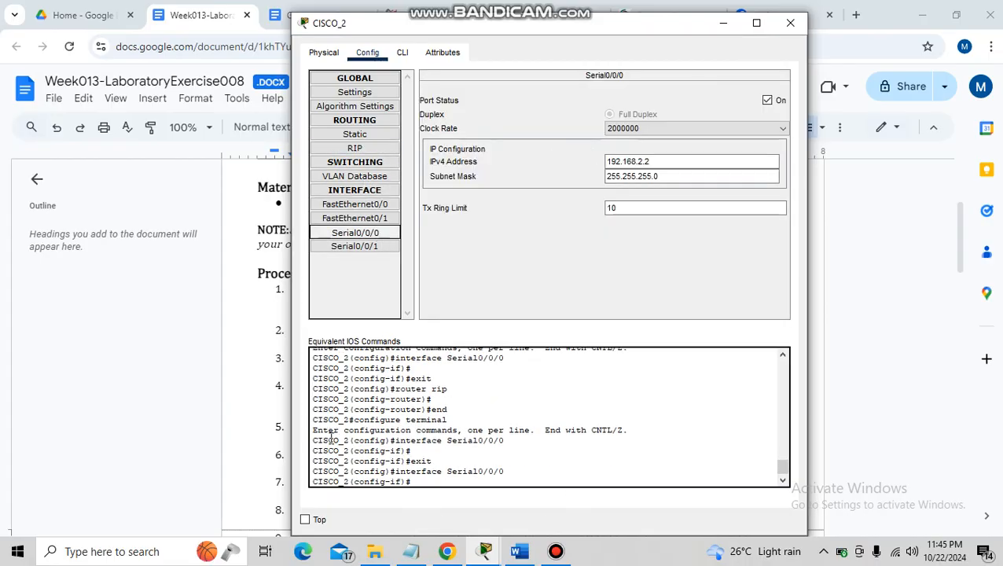
Return to the Week013-LaboratoryExercise008 document in Chrome and read the routing protocol configuration instructions.
{"action": "left_click", "coordinate": [234, 376]}
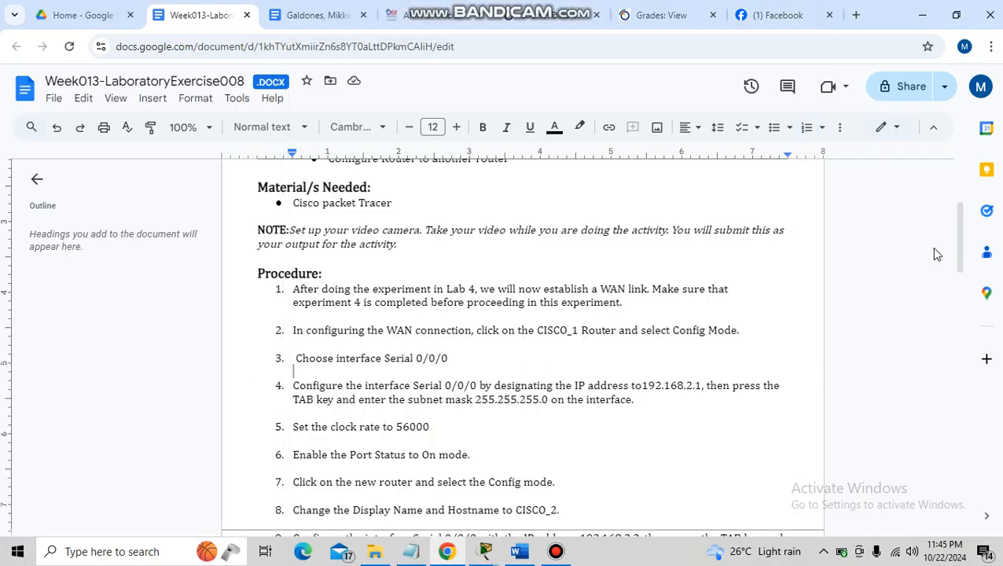
{"action": "scroll", "coordinate": [975, 316], "scroll_direction": "down", "scroll_amount": 1}
{"action": "scroll", "coordinate": [976, 316], "scroll_direction": "down", "scroll_amount": 5}
{"action": "scroll", "coordinate": [975, 318], "scroll_direction": "up", "scroll_amount": 2}
{"action": "scroll", "coordinate": [977, 320], "scroll_direction": "down", "scroll_amount": 2}
{"action": "scroll", "coordinate": [976, 318], "scroll_direction": "down", "scroll_amount": 1}
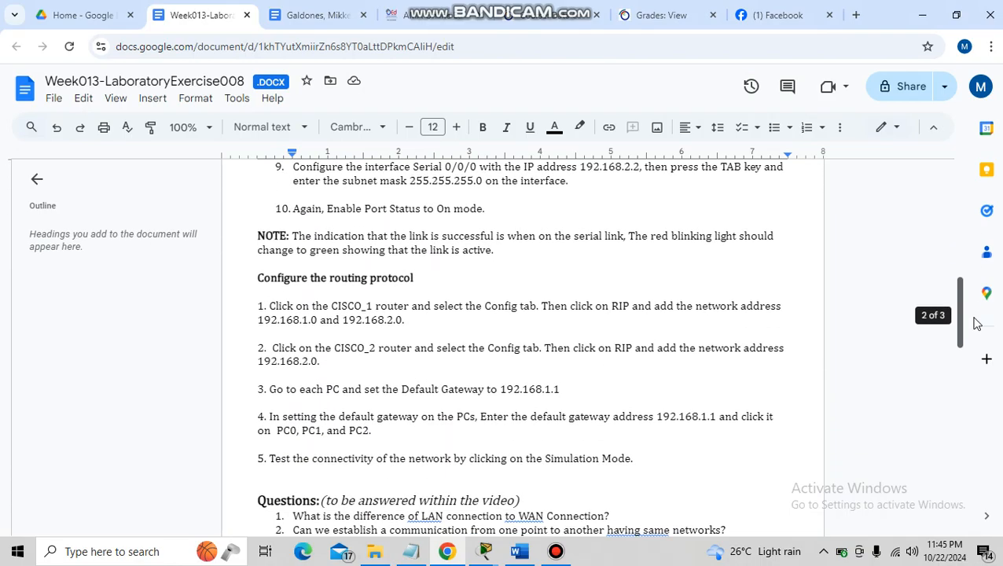
{"action": "scroll", "coordinate": [972, 323], "scroll_direction": "down", "scroll_amount": 1}
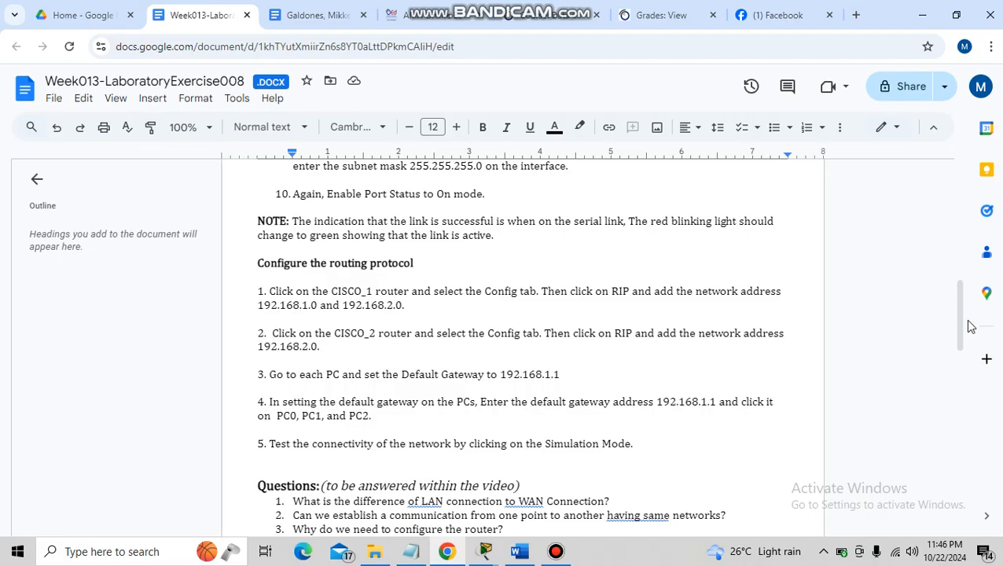
Close the CISCO_2 and CISCO_1 configuration windows and bring up the main Packet Tracer workspace.
{"action": "mouse_move", "coordinate": [489, 557]}
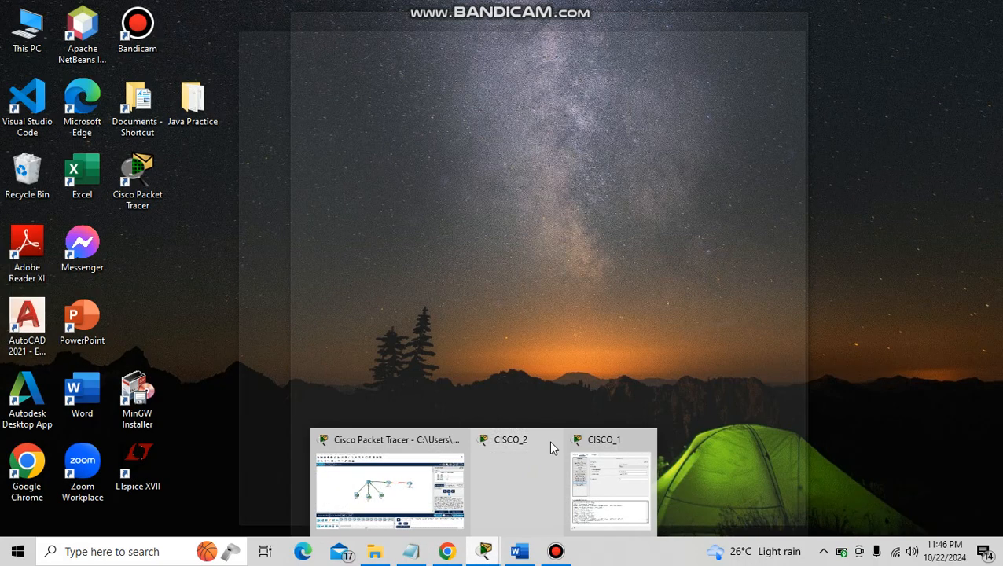
{"action": "left_click", "coordinate": [549, 441]}
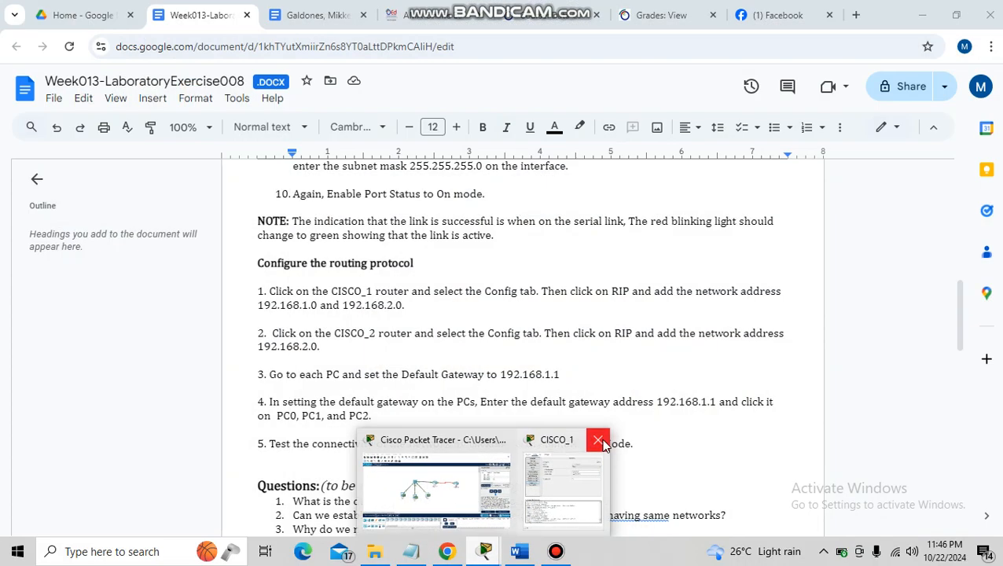
{"action": "left_click", "coordinate": [600, 441]}
{"action": "left_click", "coordinate": [472, 484]}
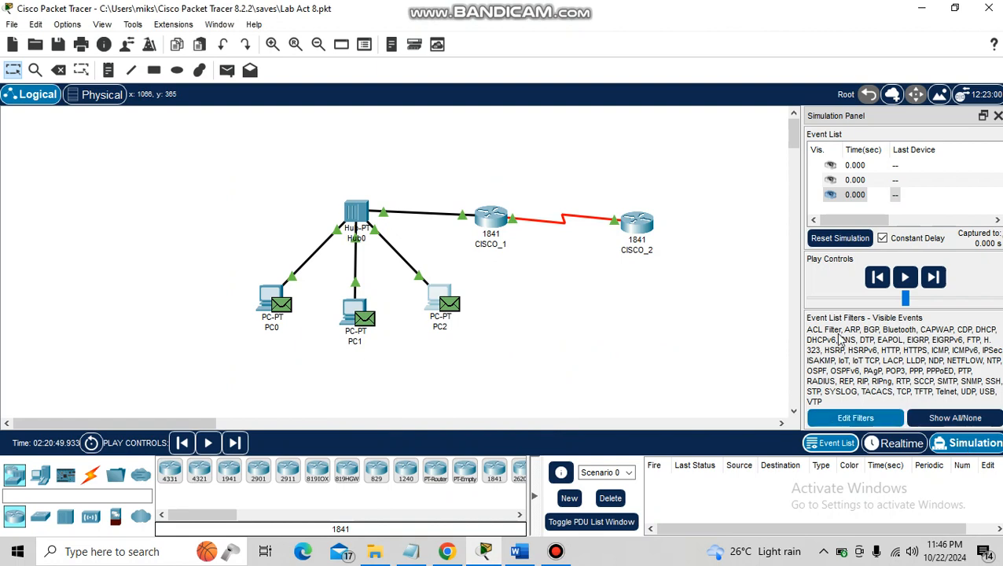
Play the network simulation to watch the packets travel between the PCs, hub and routers, and pause it.
{"action": "left_click", "coordinate": [905, 277]}
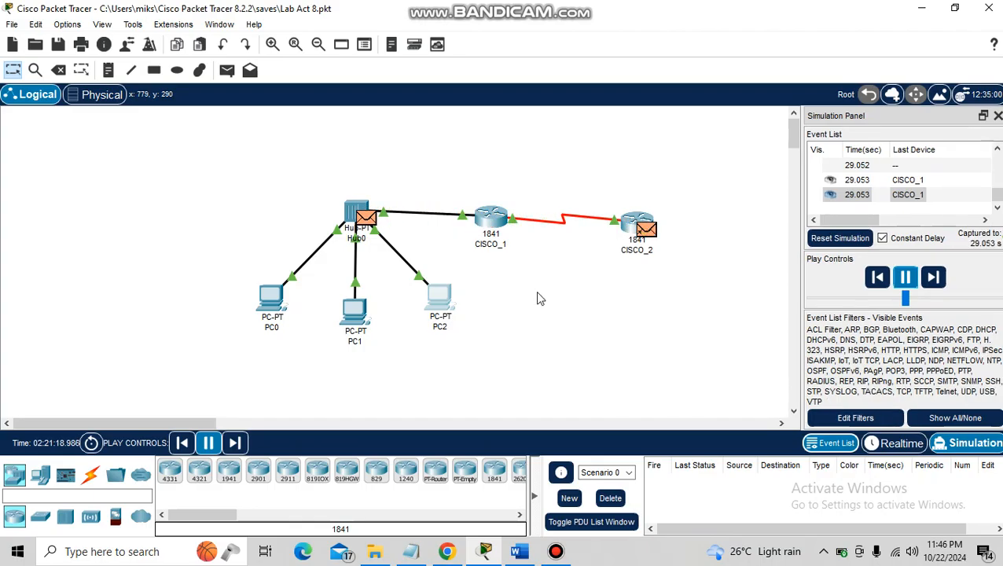
{"action": "mouse_move", "coordinate": [437, 302]}
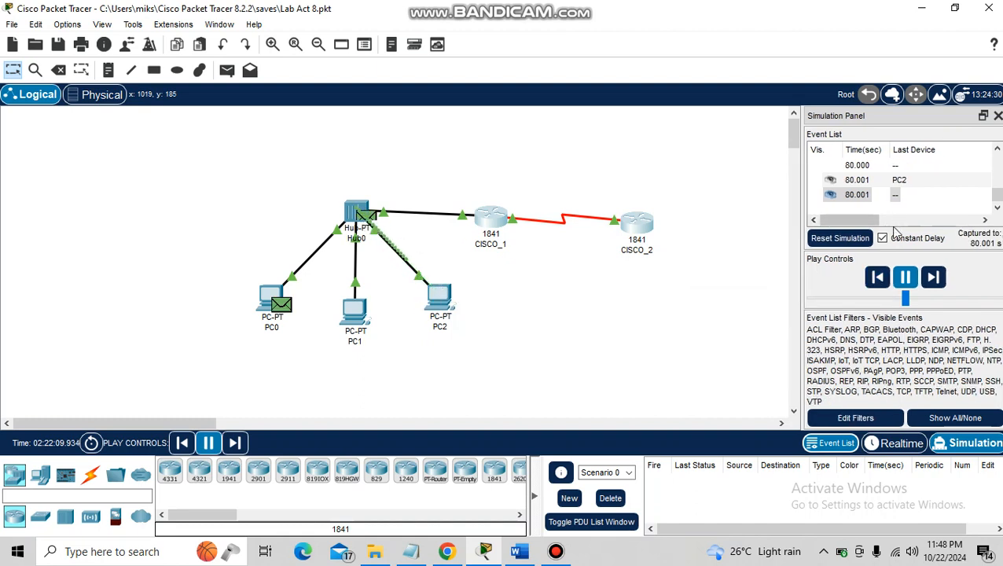
{"action": "left_click", "coordinate": [904, 277]}
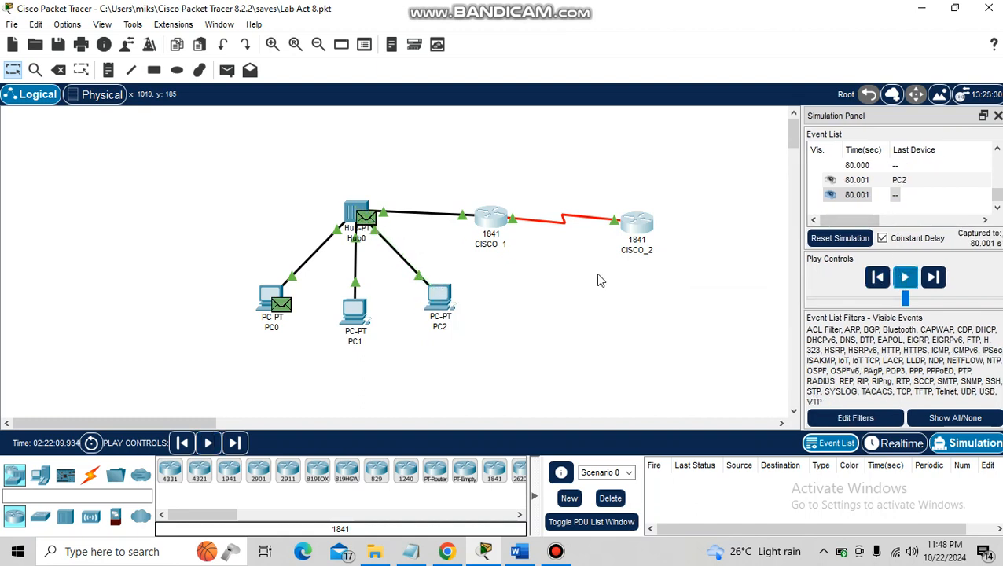
Switch to Chrome and read through all four answers in the Laboratory Exercise 008 answer document.
{"action": "left_click", "coordinate": [459, 552]}
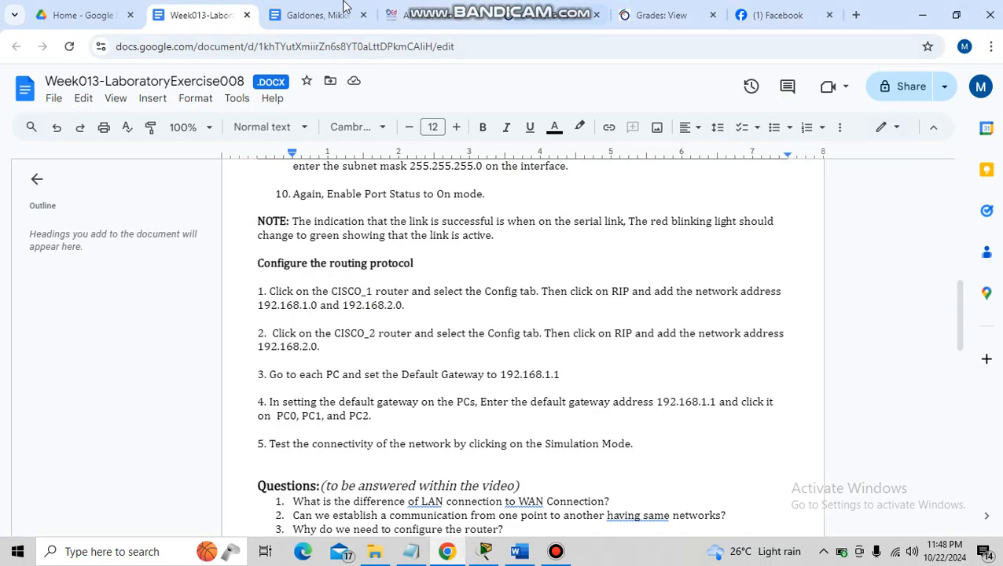
{"action": "mouse_move", "coordinate": [336, 6]}
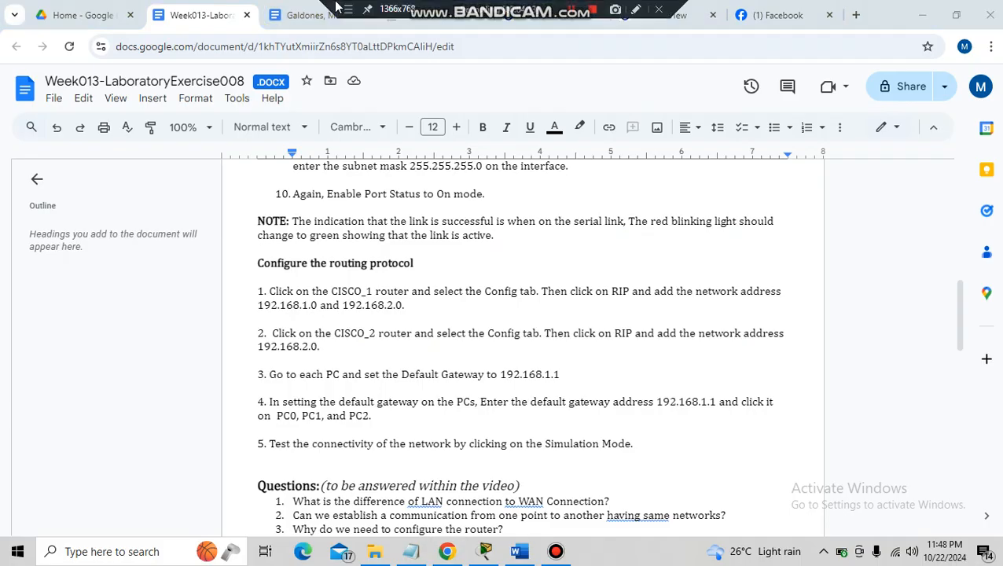
{"action": "left_click", "coordinate": [292, 17]}
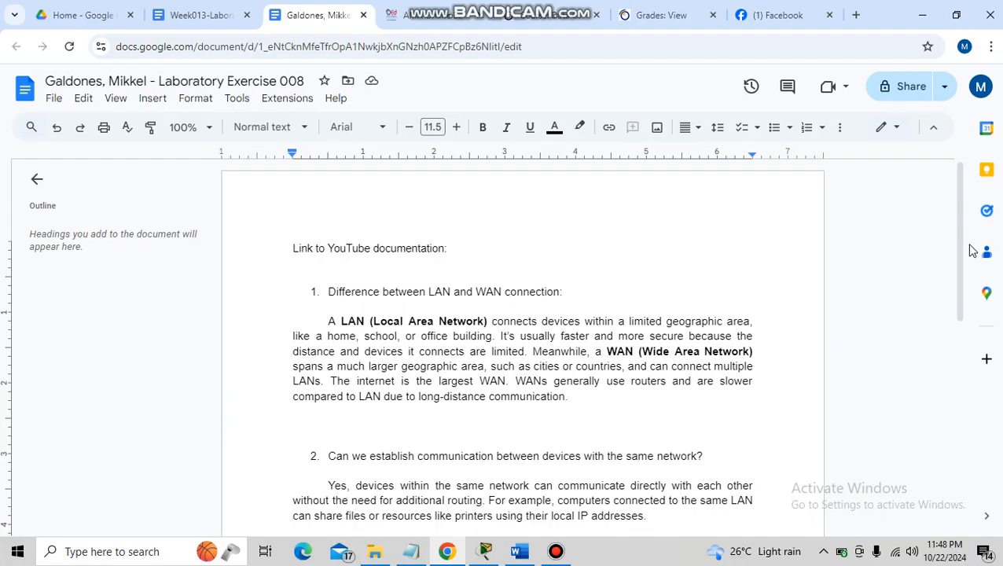
{"action": "scroll", "coordinate": [967, 256], "scroll_direction": "down", "scroll_amount": 1}
{"action": "scroll", "coordinate": [967, 257], "scroll_direction": "down", "scroll_amount": 1}
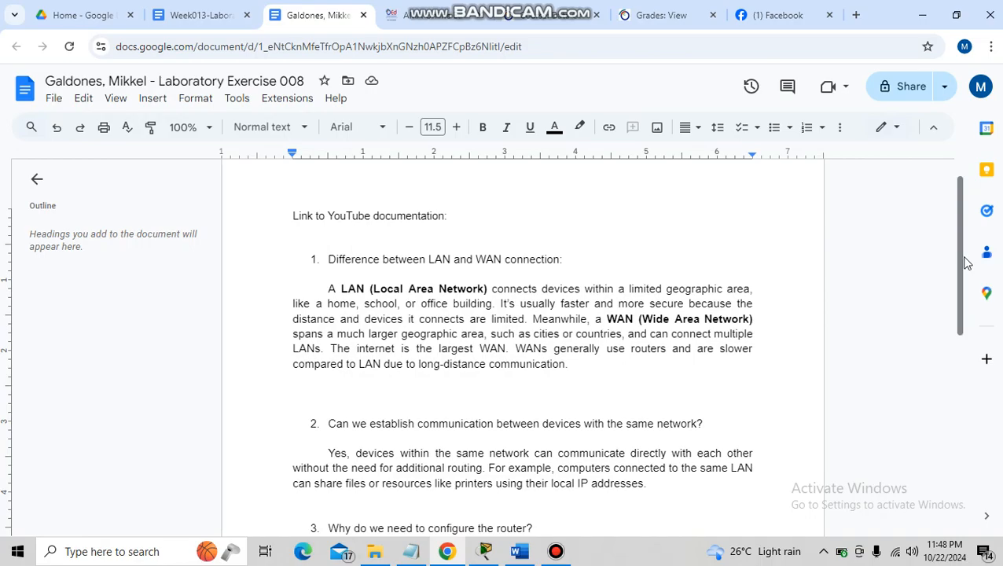
{"action": "scroll", "coordinate": [969, 268], "scroll_direction": "down", "scroll_amount": 2}
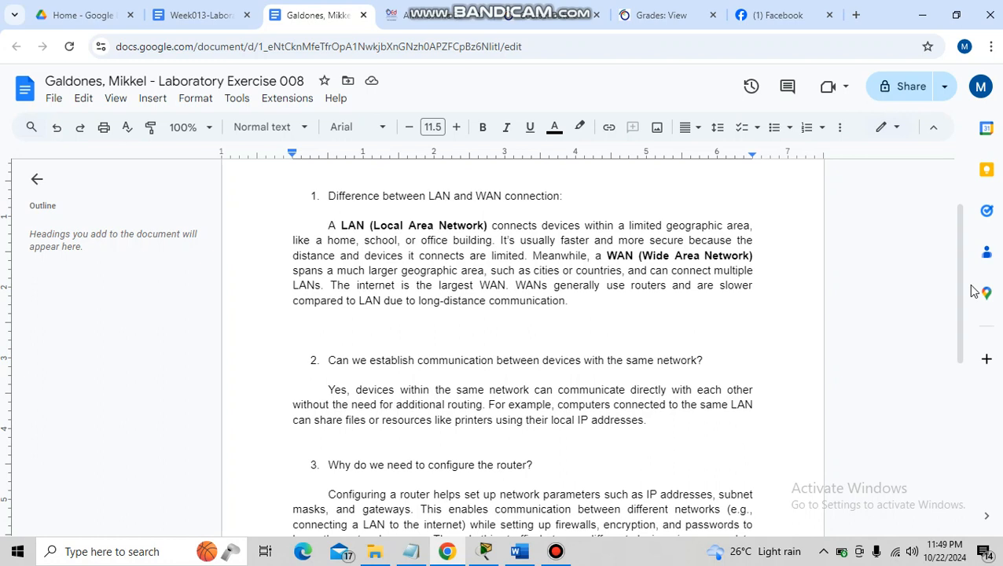
{"action": "left_click_drag", "start_coordinate": [963, 286], "coordinate": [958, 347]}
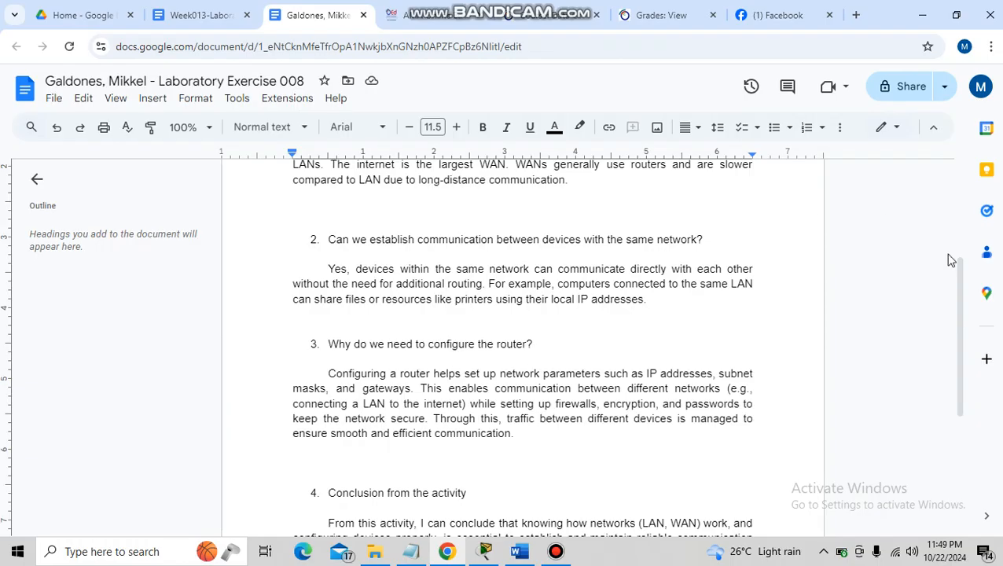
{"action": "left_click_drag", "start_coordinate": [961, 280], "coordinate": [970, 355]}
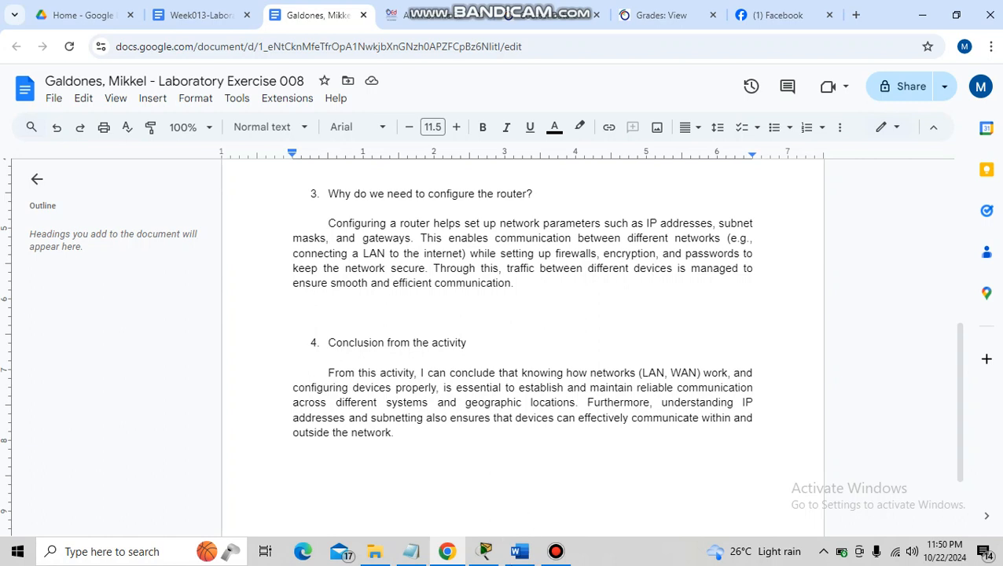
{"action": "left_click", "coordinate": [515, 559]}
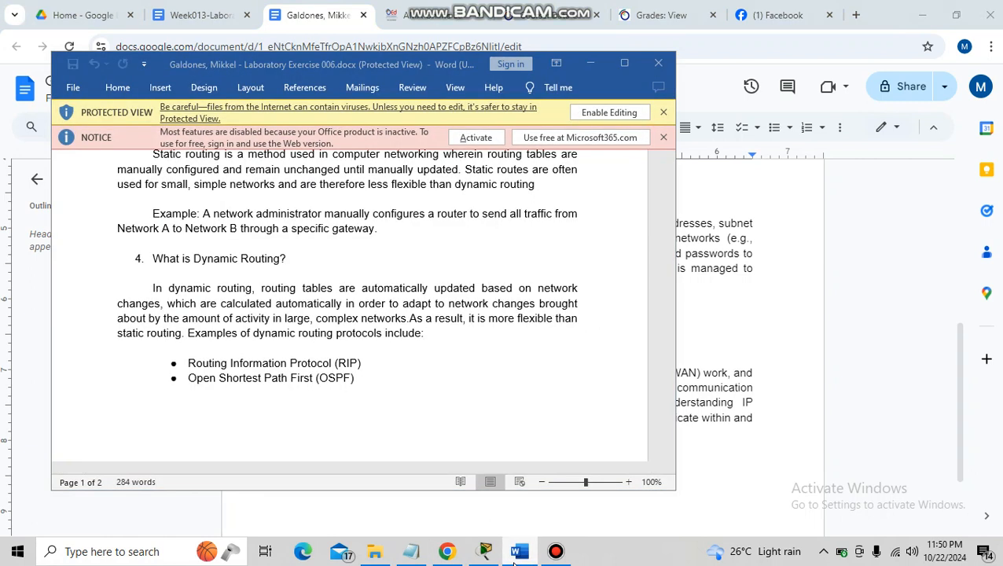
{"action": "left_click", "coordinate": [515, 559]}
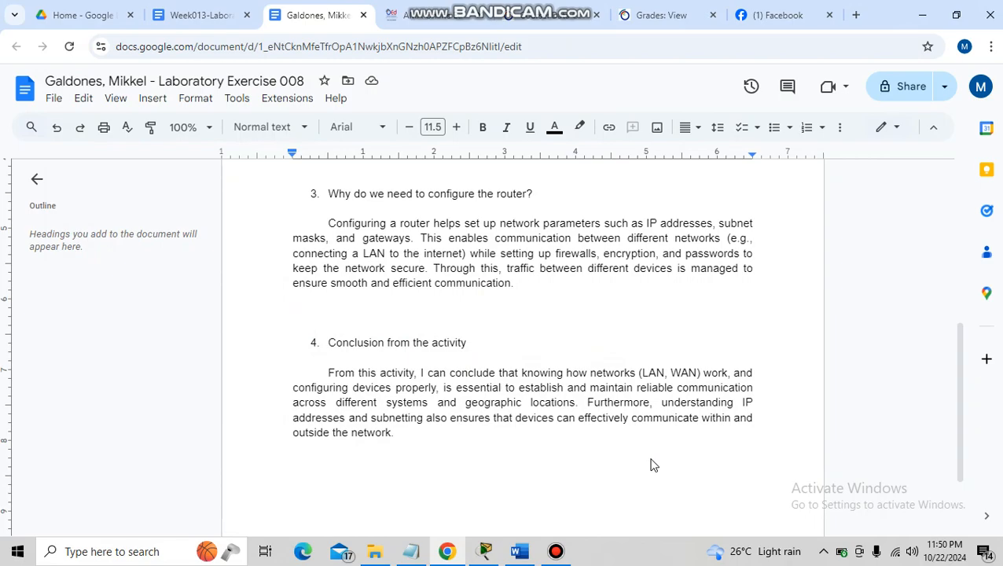